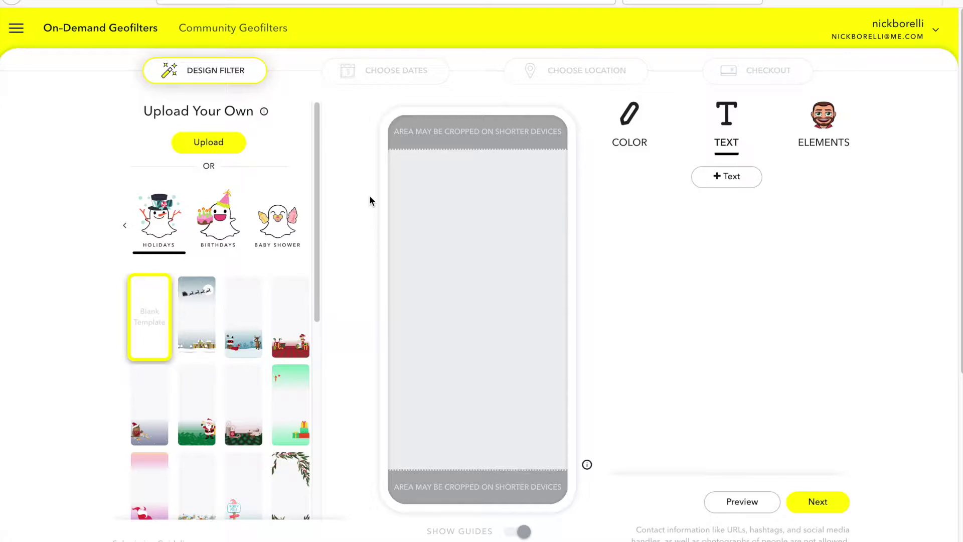
- Try several Holidays templates on the filter canvas, including the sleigh, the chimney Santa, the candles and the wreath
click(196, 307)
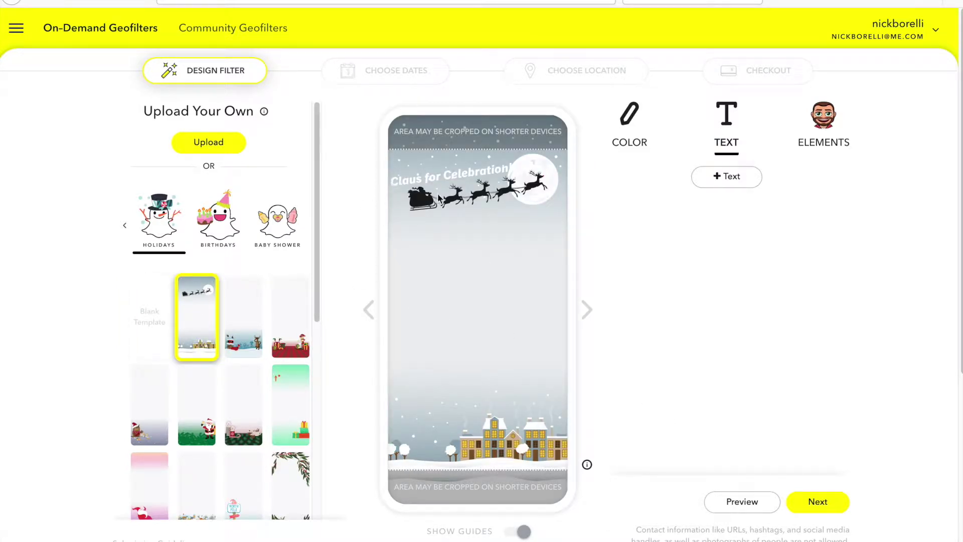
click(241, 307)
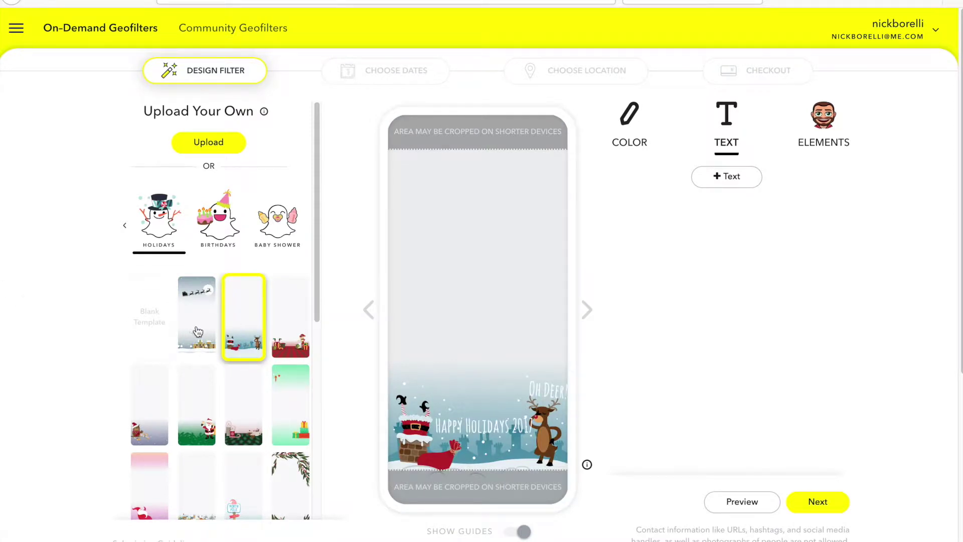
click(295, 399)
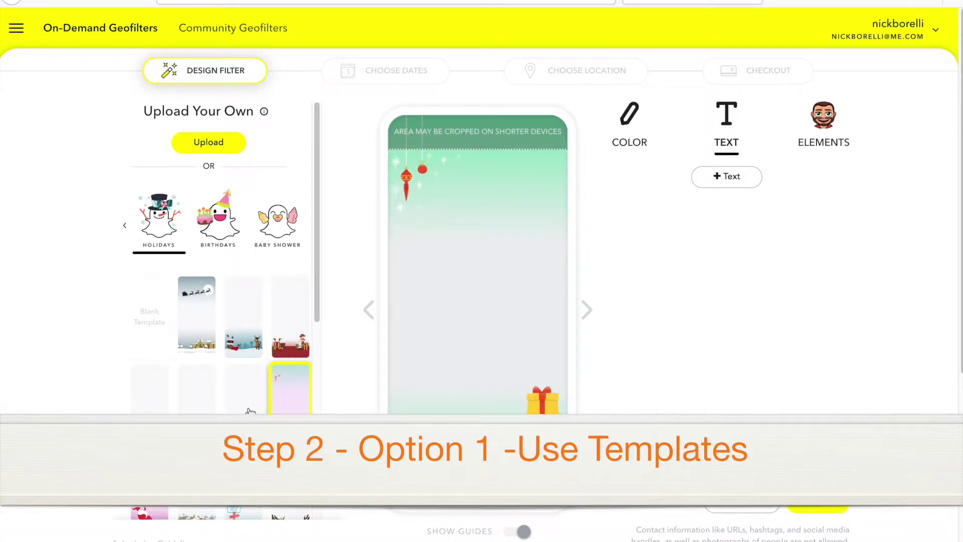
click(251, 406)
scroll(226, 391, down, 2)
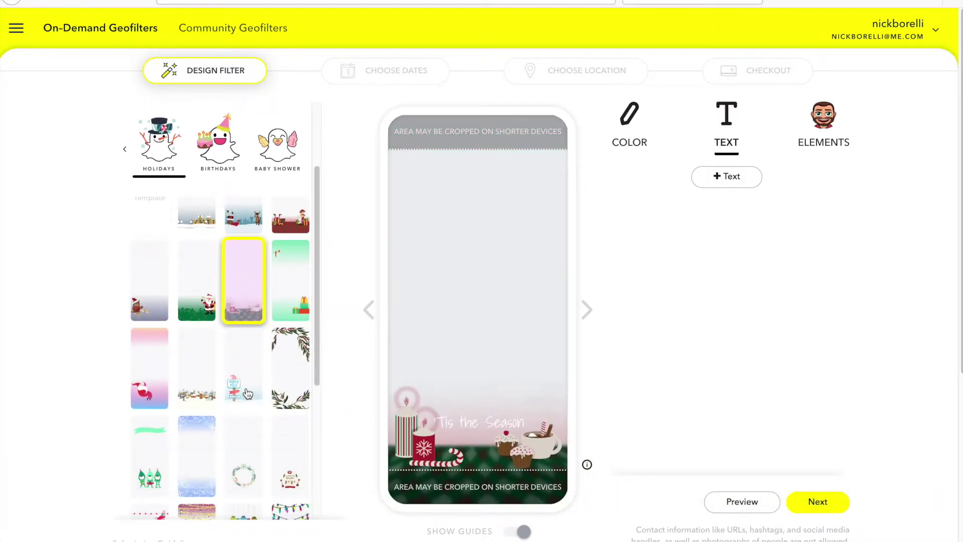
click(209, 370)
click(149, 369)
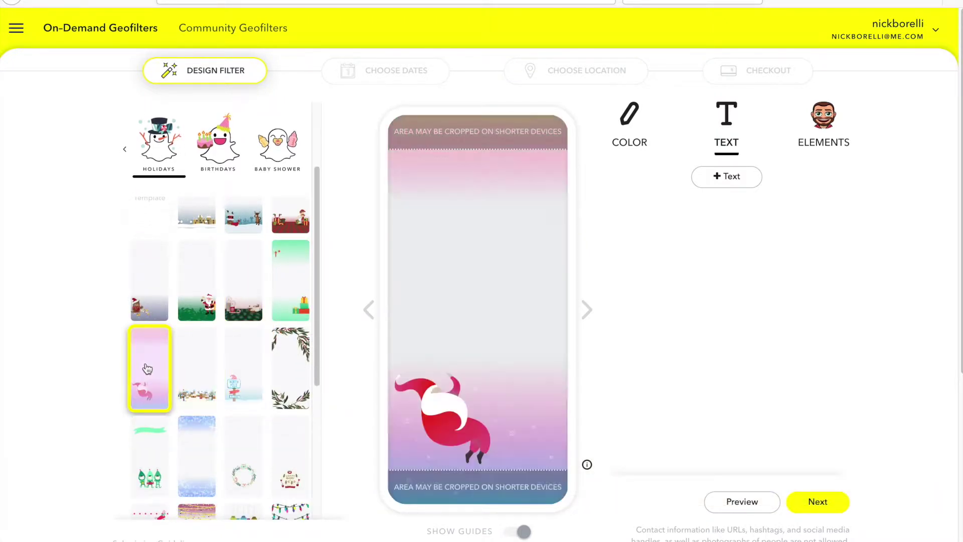
click(243, 462)
- Browse the Celebration and Food & Bars categories and try the pink fireworks and Sleepover Party templates
click(125, 149)
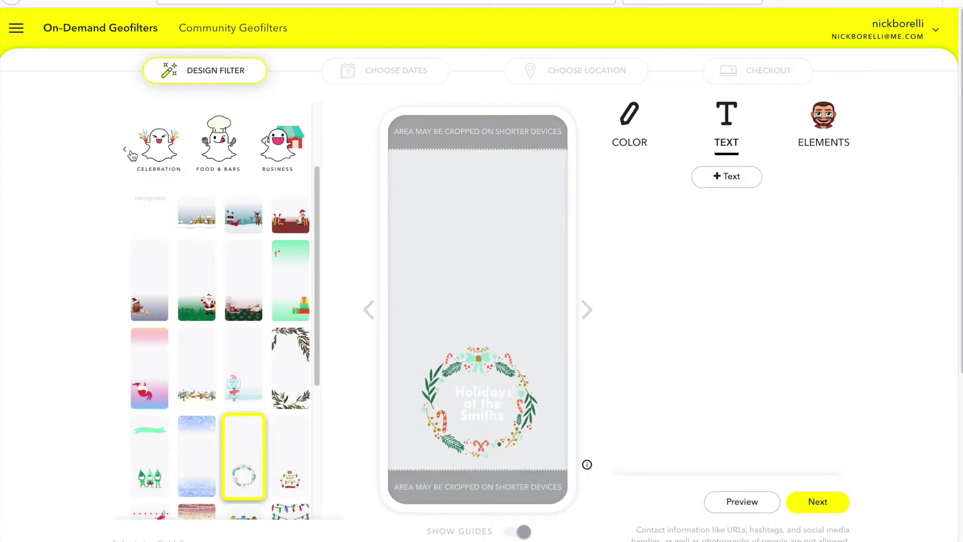
click(169, 151)
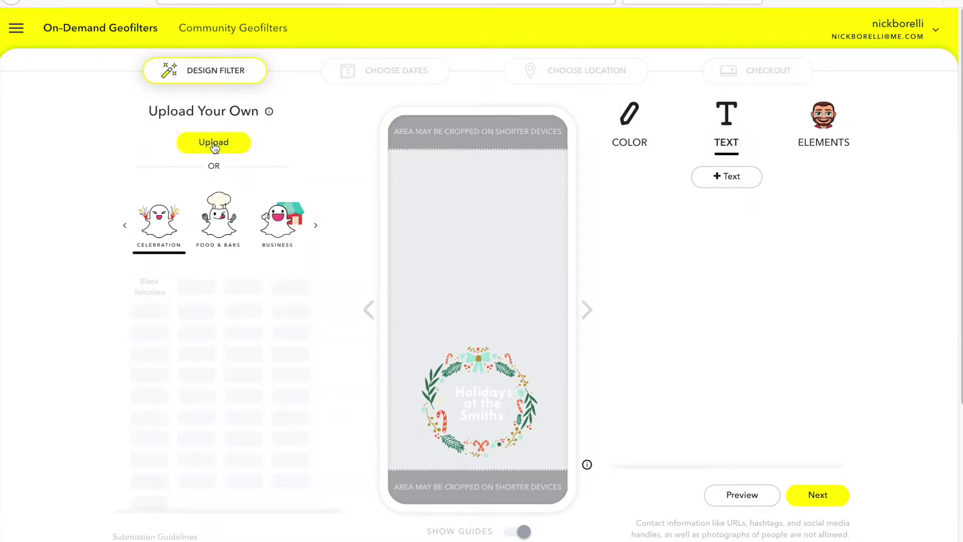
click(221, 233)
click(160, 225)
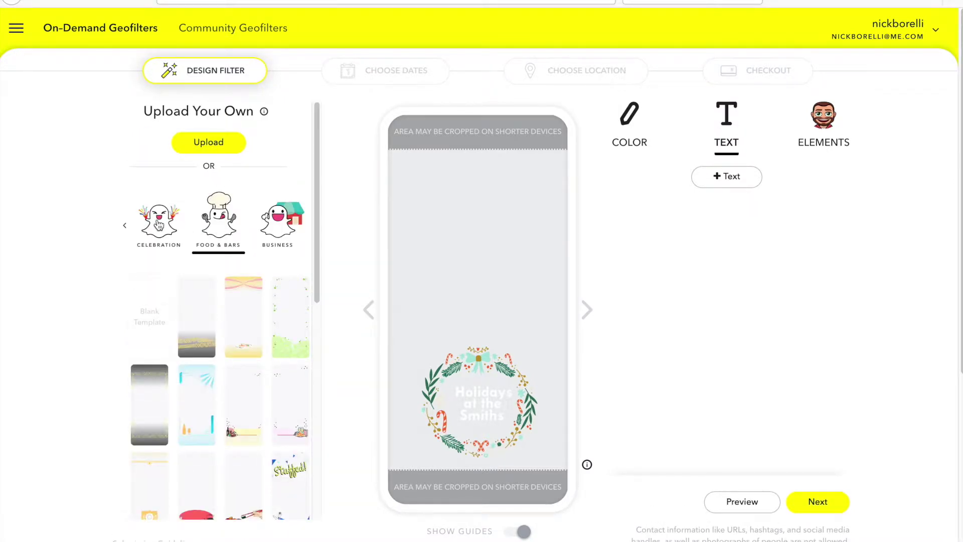
click(236, 406)
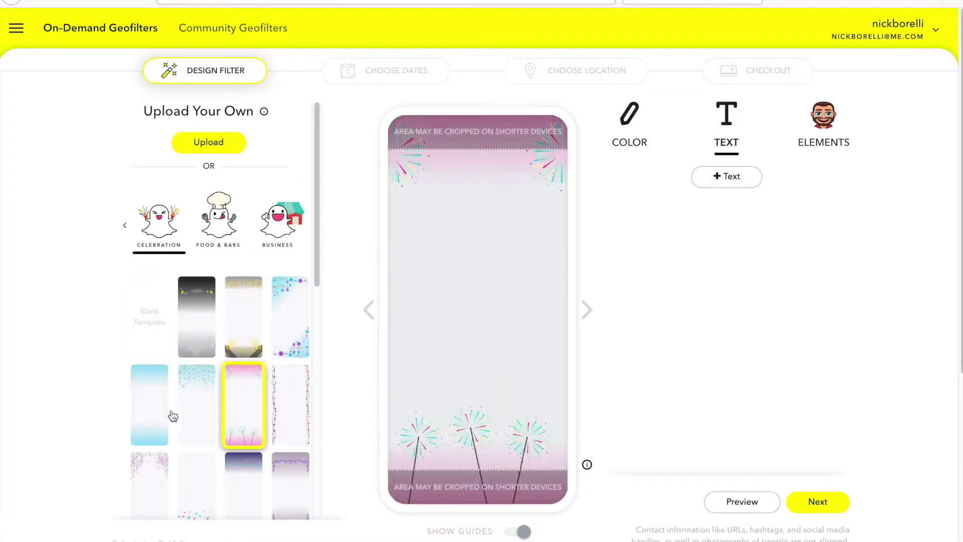
click(202, 406)
click(290, 401)
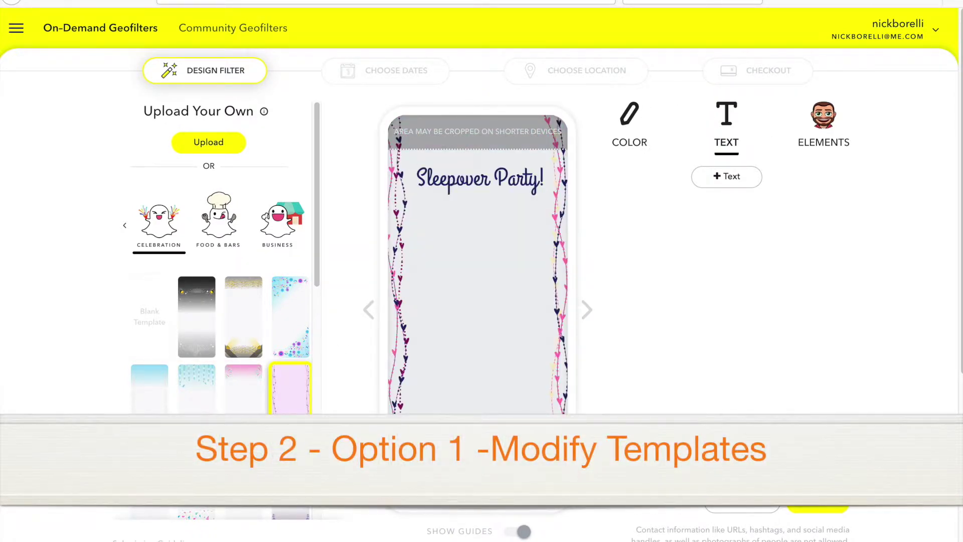
- Try the starry purple Event Name template and look through the remaining Celebration designs
scroll(234, 409, down, 3)
click(234, 409)
scroll(194, 395, up, 2)
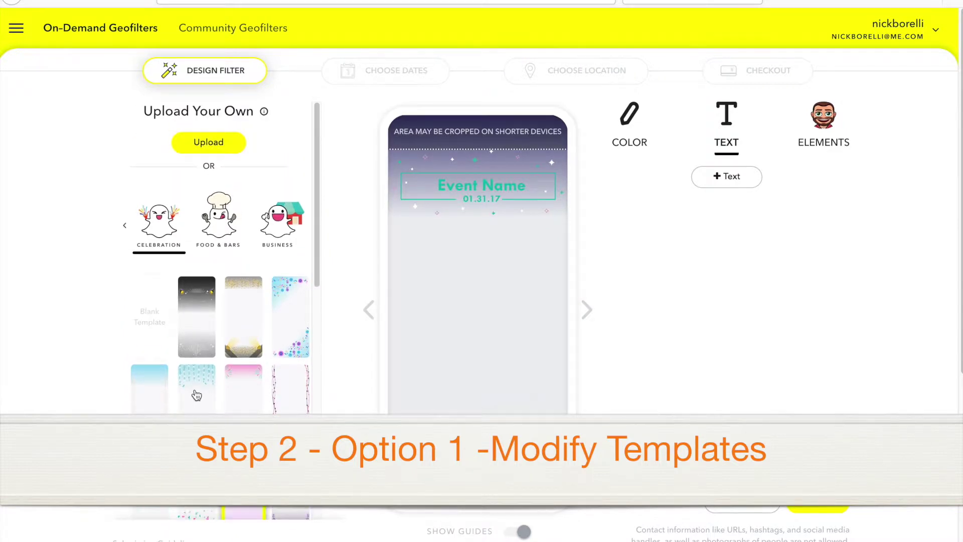
scroll(195, 396, down, 4)
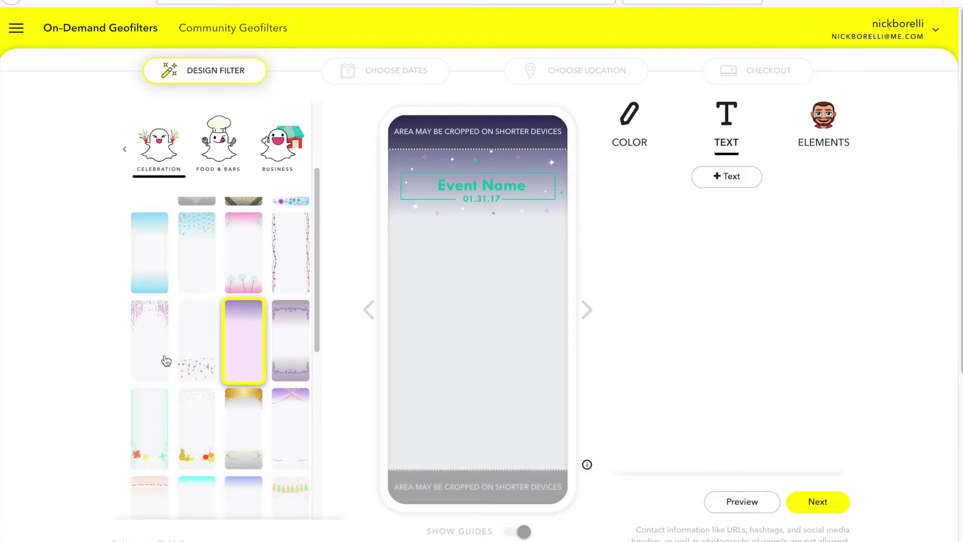
scroll(166, 360, up, 2)
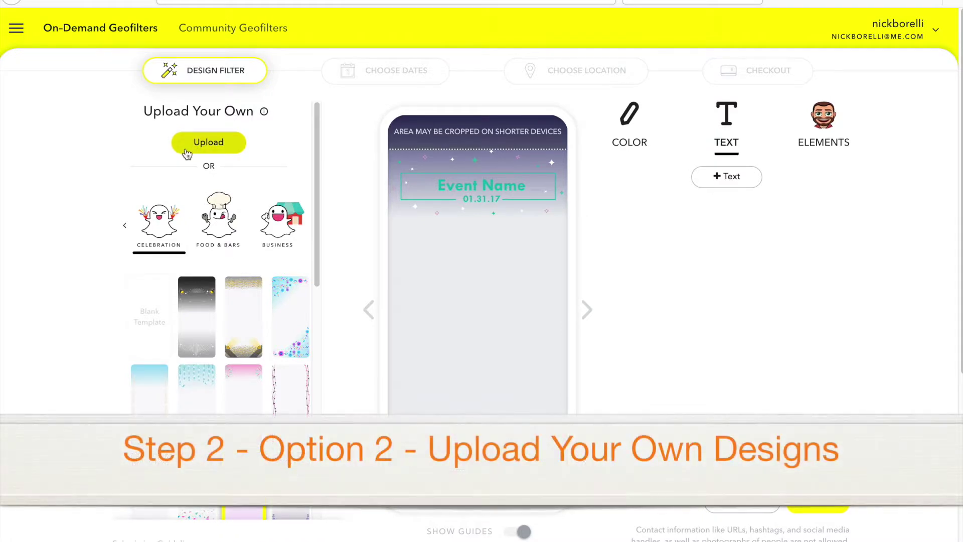
- Upload the custom design "speaking sn...mplate.png" from the iCloud Desktop folder as the filter artwork
click(204, 141)
scroll(405, 285, down, 3)
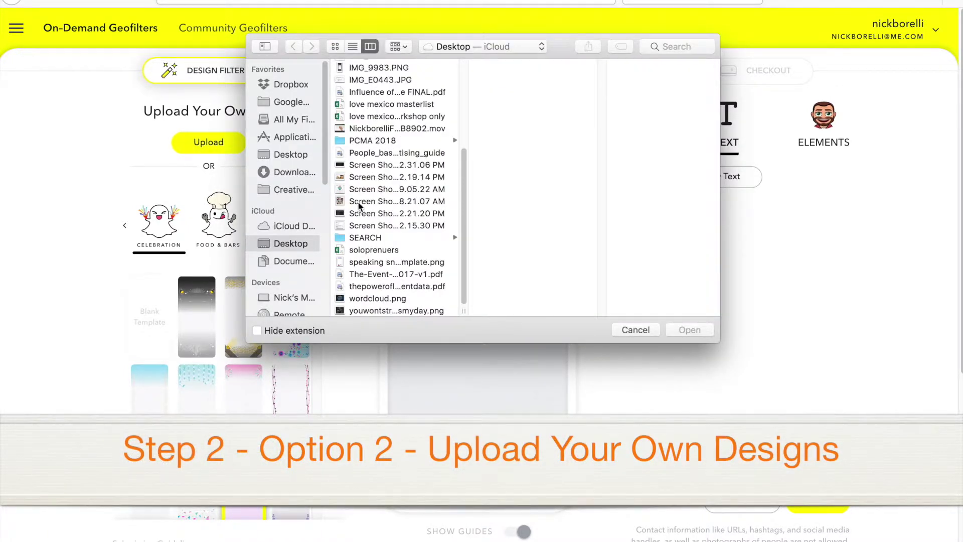
click(359, 203)
click(376, 189)
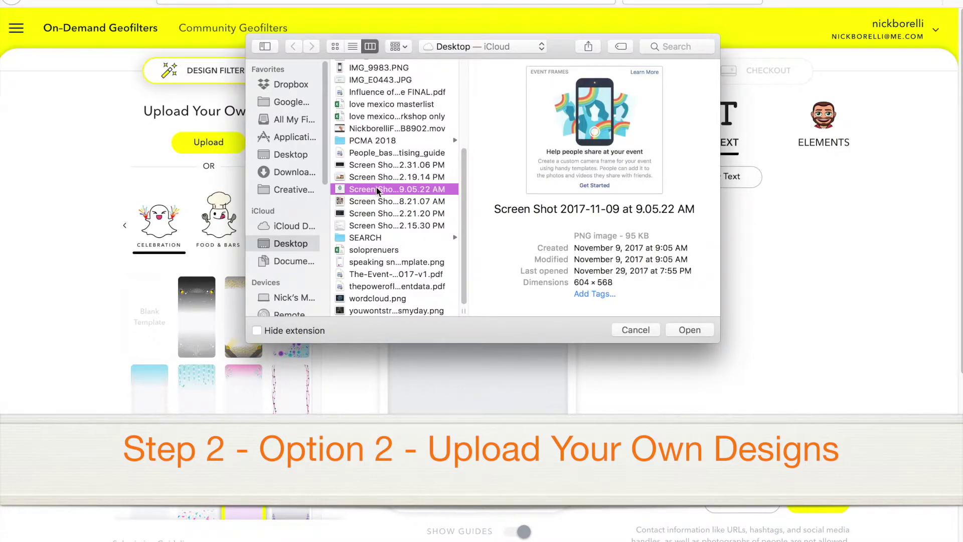
click(365, 263)
click(688, 329)
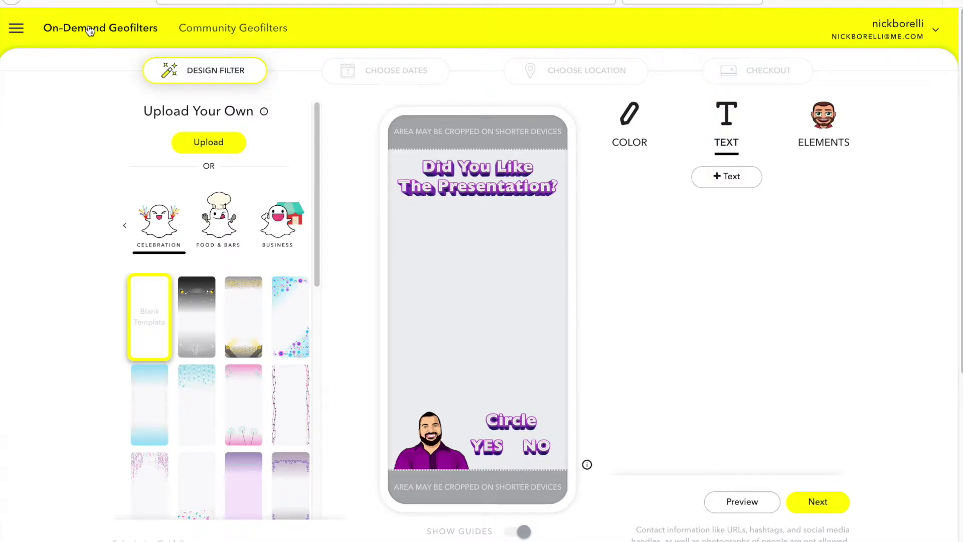
- Schedule the filter from December 11, 2017 at 05:00 pm to December 12, 2017 at 09:00 pm and continue to the location stage
click(823, 504)
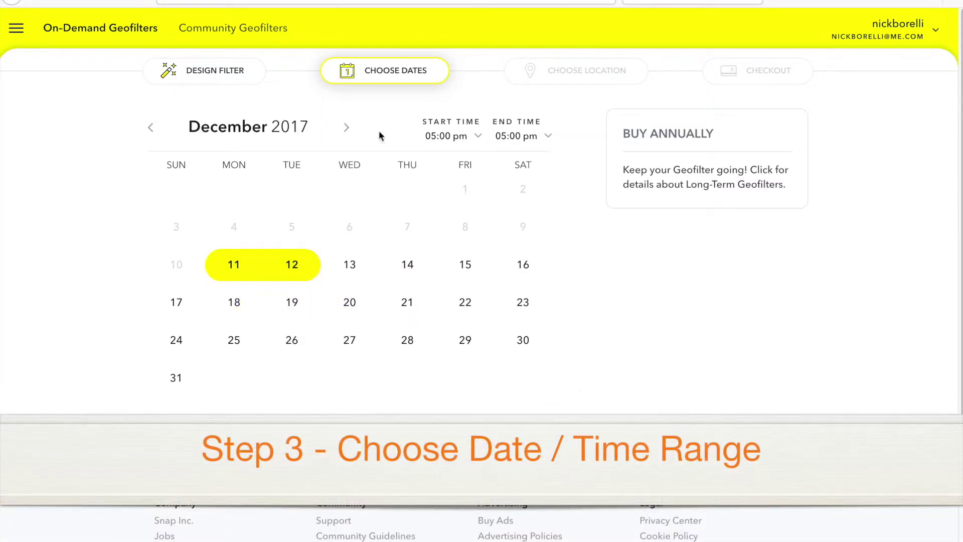
click(235, 269)
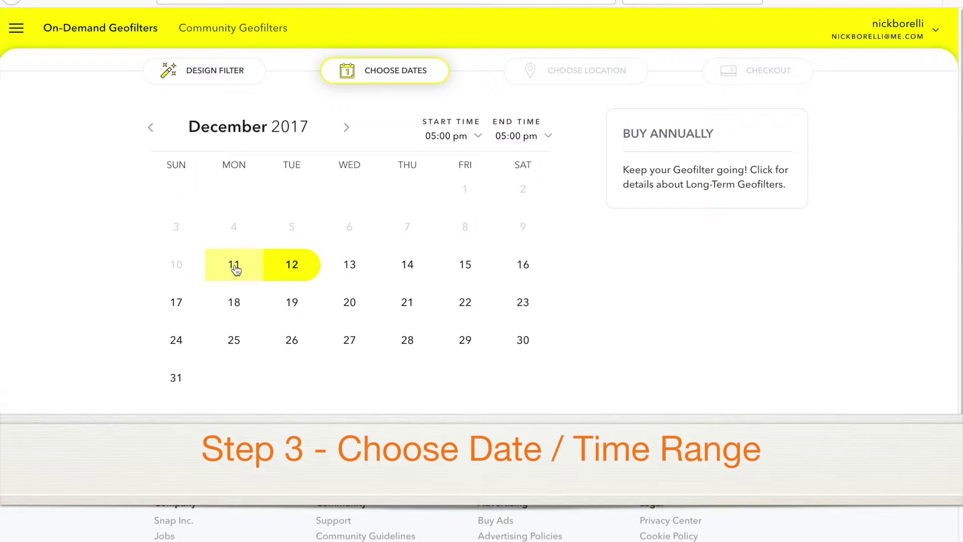
click(479, 136)
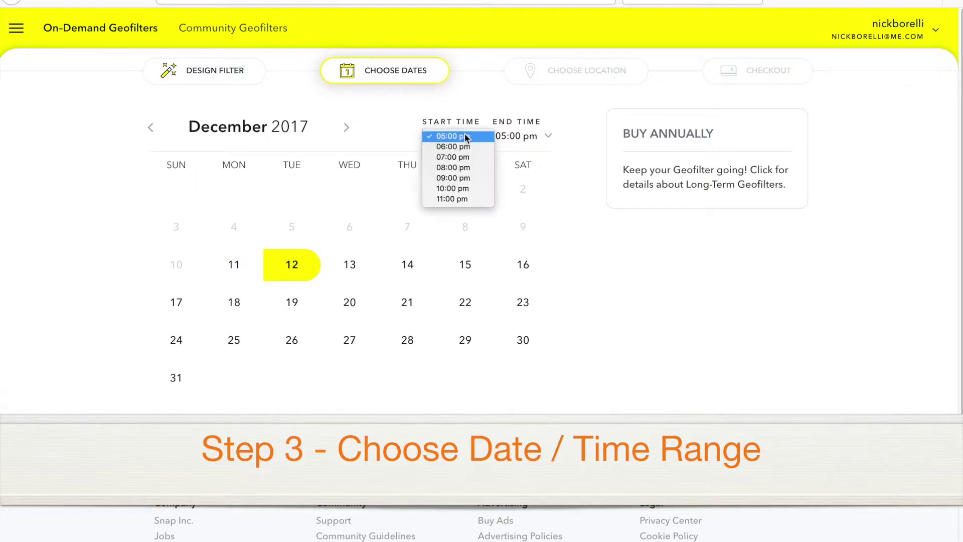
click(546, 142)
click(545, 137)
scroll(532, 327, down, 2)
click(530, 330)
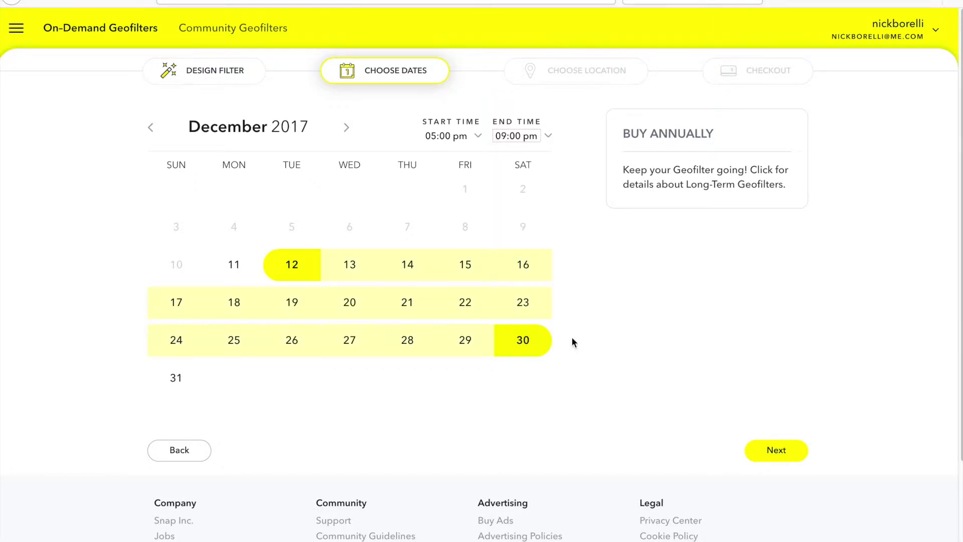
click(781, 453)
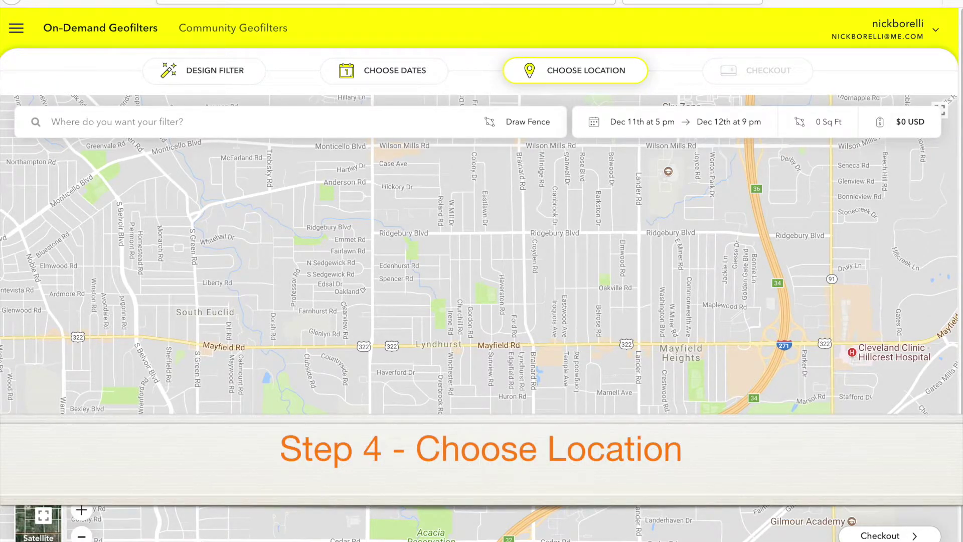
- Draw a four-point geofence on the map from west of Gordon Rd to just east of Sunview Rd and proceed to checkout
click(81, 511)
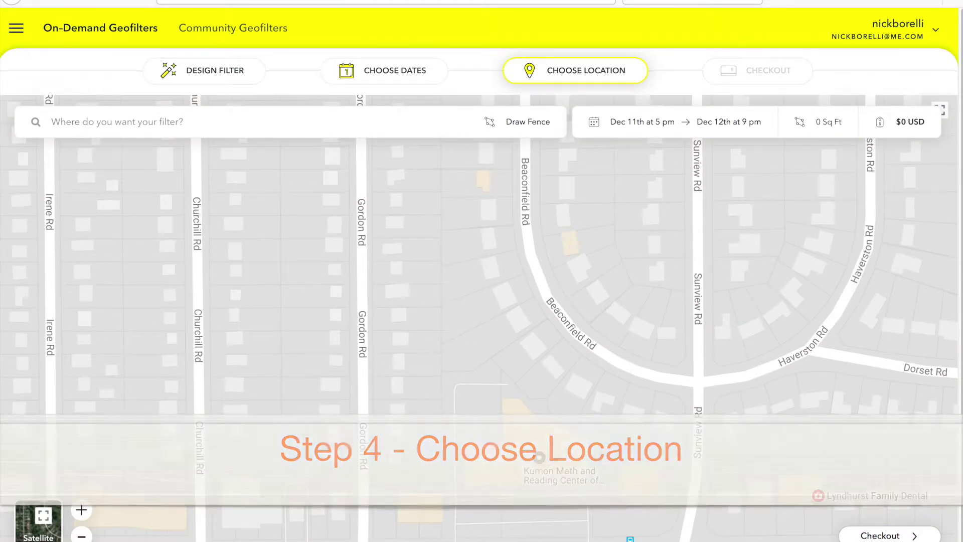
drag(393, 266, 394, 218)
click(517, 125)
drag(325, 242, 326, 294)
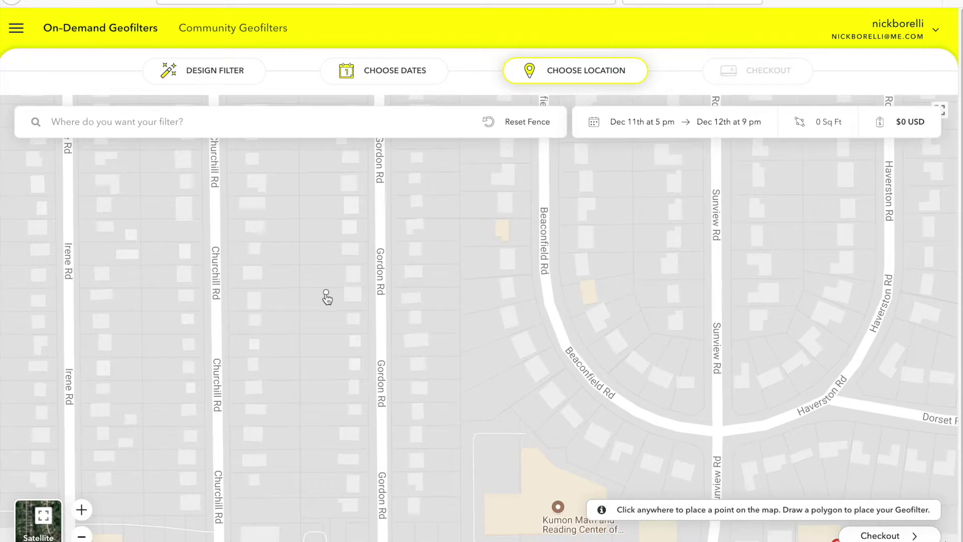
click(675, 275)
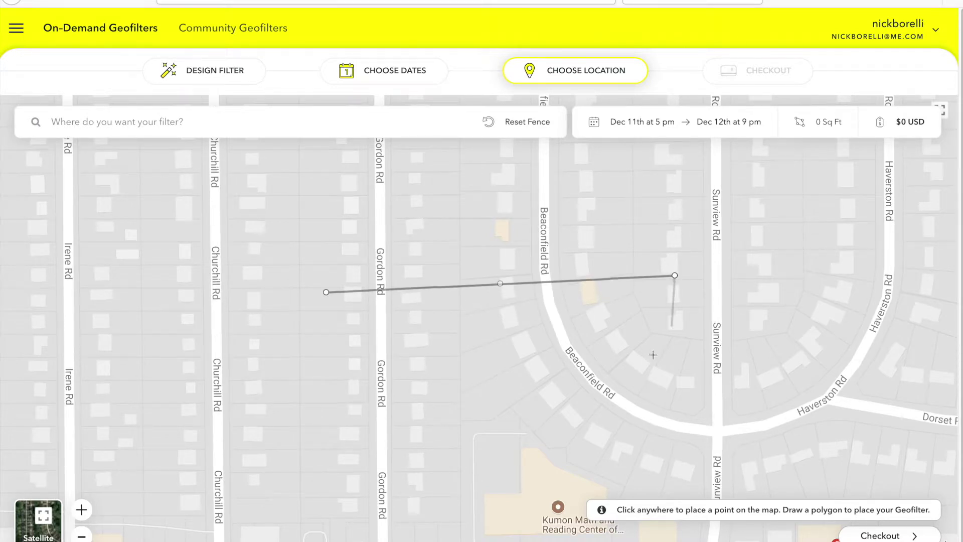
click(754, 482)
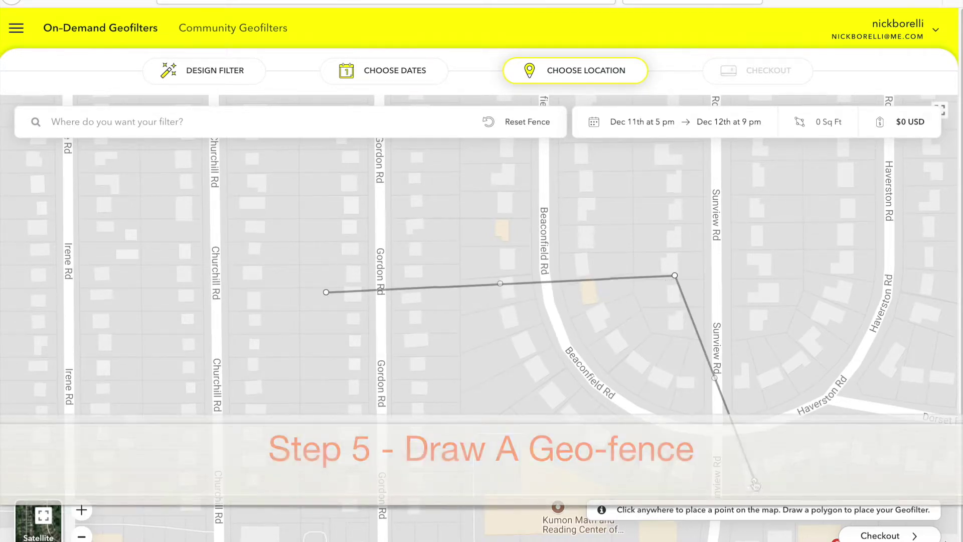
click(296, 517)
click(326, 292)
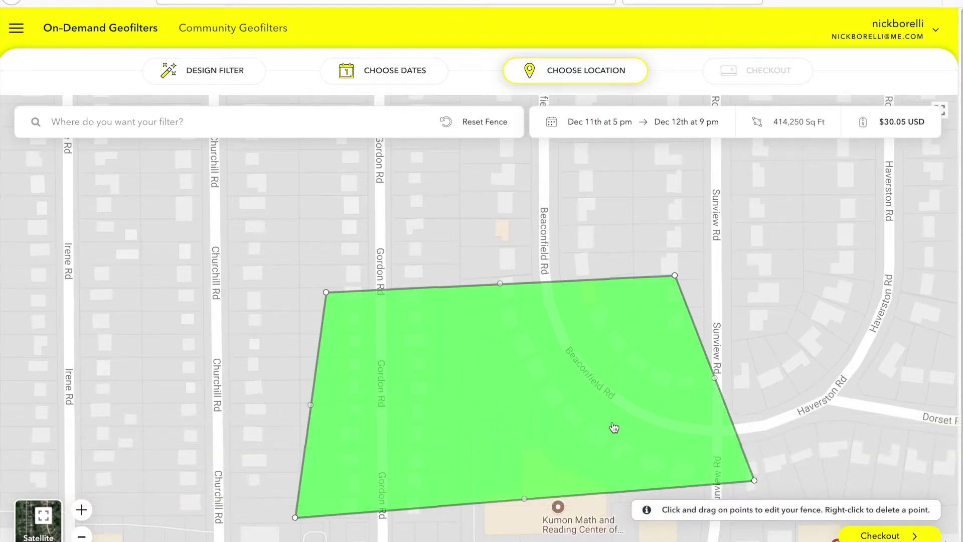
click(873, 536)
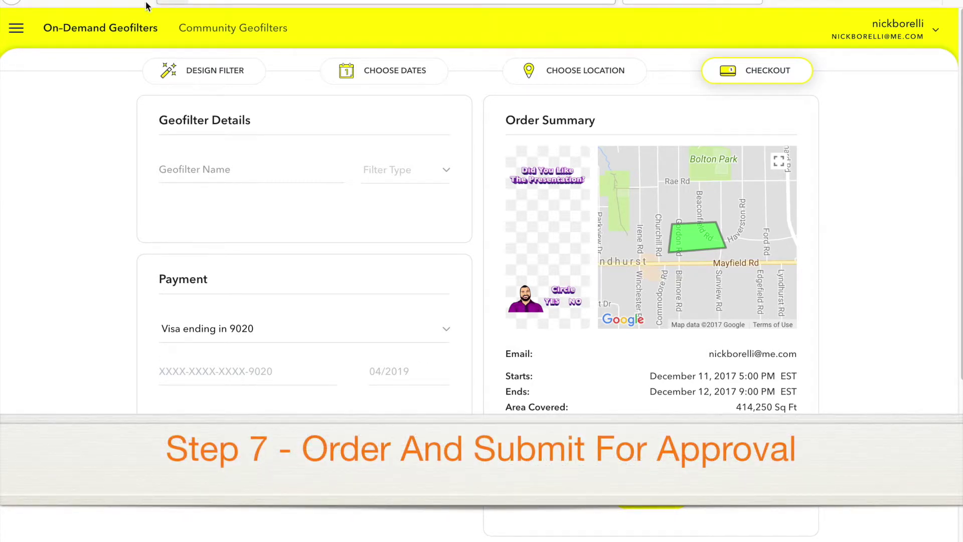
- Go to the overview of submitted on-demand geofilters and open the completed "ILEA Indiana - Presenting" filter
click(118, 31)
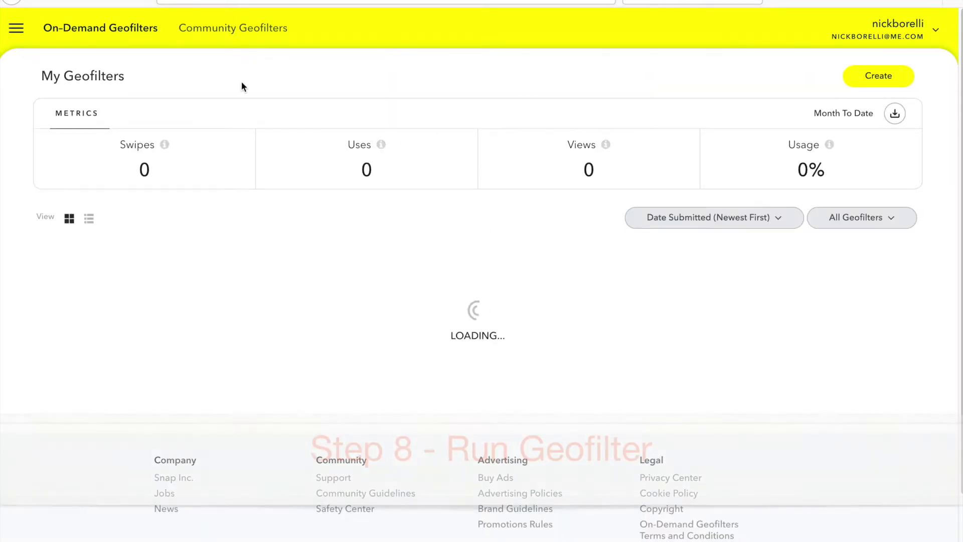
scroll(142, 300, down, 3)
scroll(144, 301, down, 4)
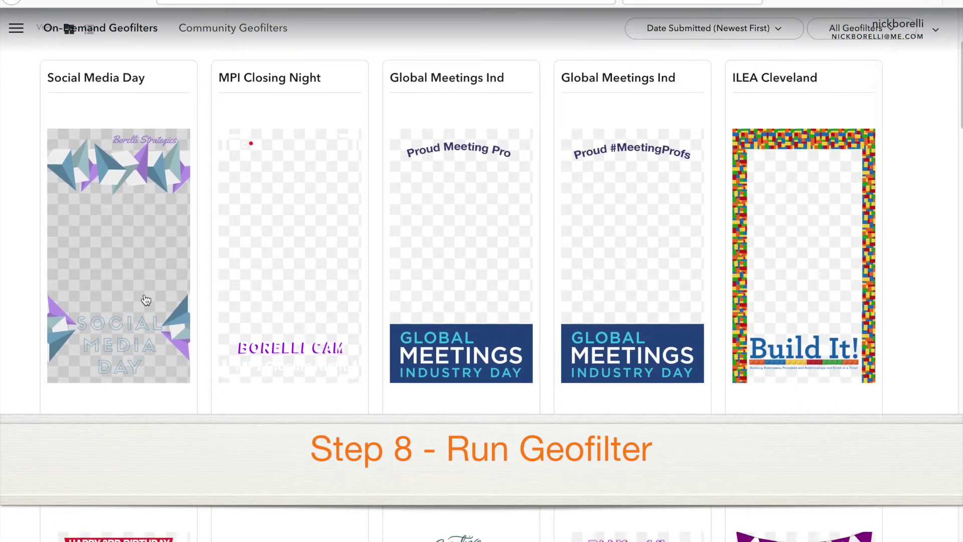
scroll(147, 300, down, 3)
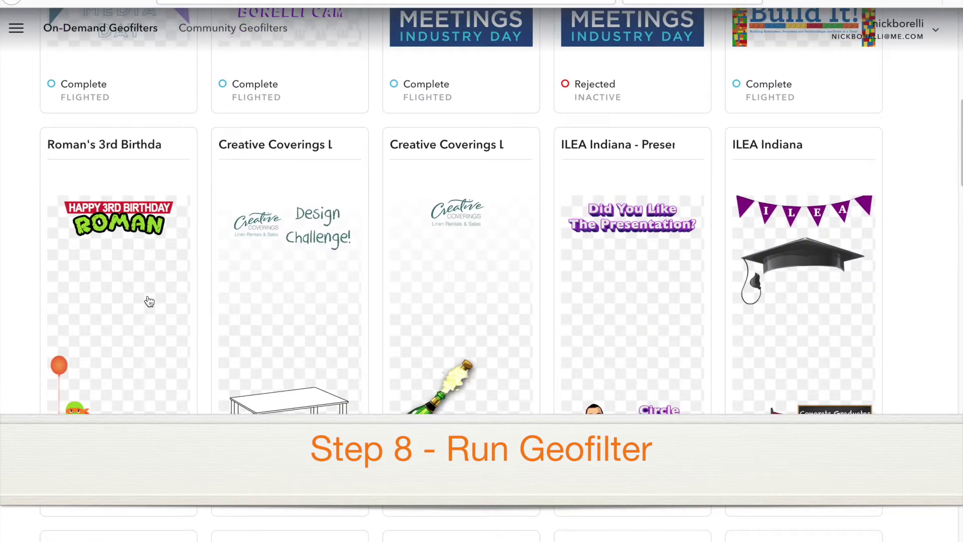
scroll(151, 300, down, 2)
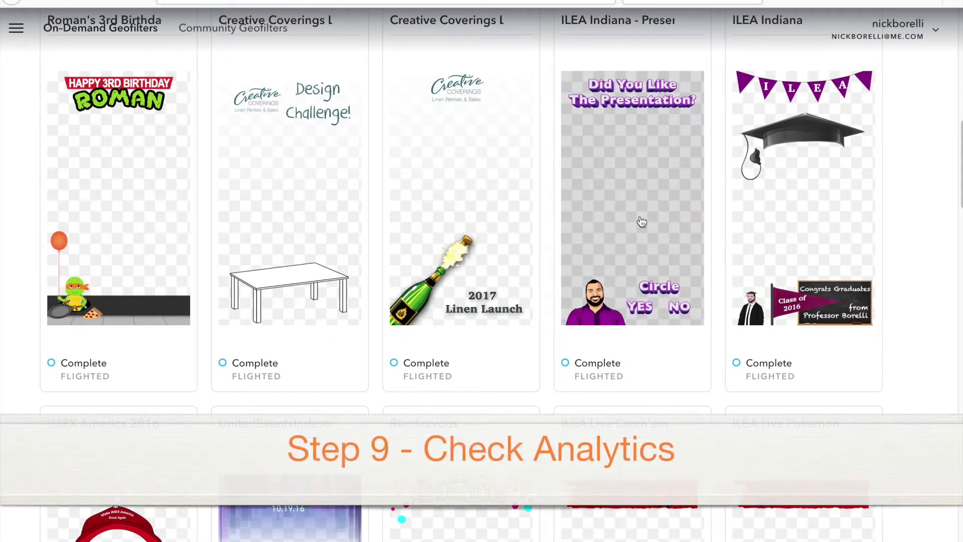
click(637, 217)
- Examine the filter's swipes, uses, views and usage metrics along with its artwork, geofence map, cost and run details
scroll(669, 271, up, 2)
scroll(667, 269, down, 1)
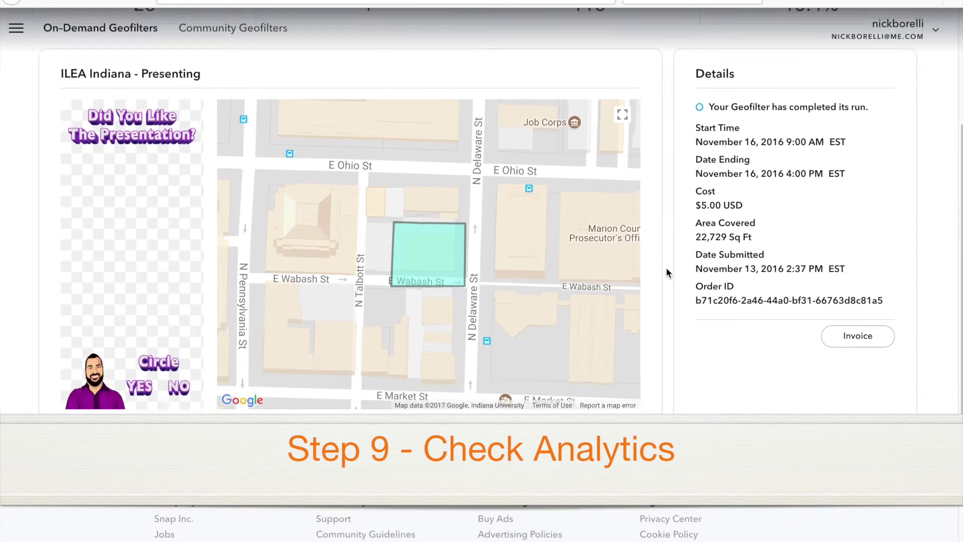
scroll(664, 264, up, 4)
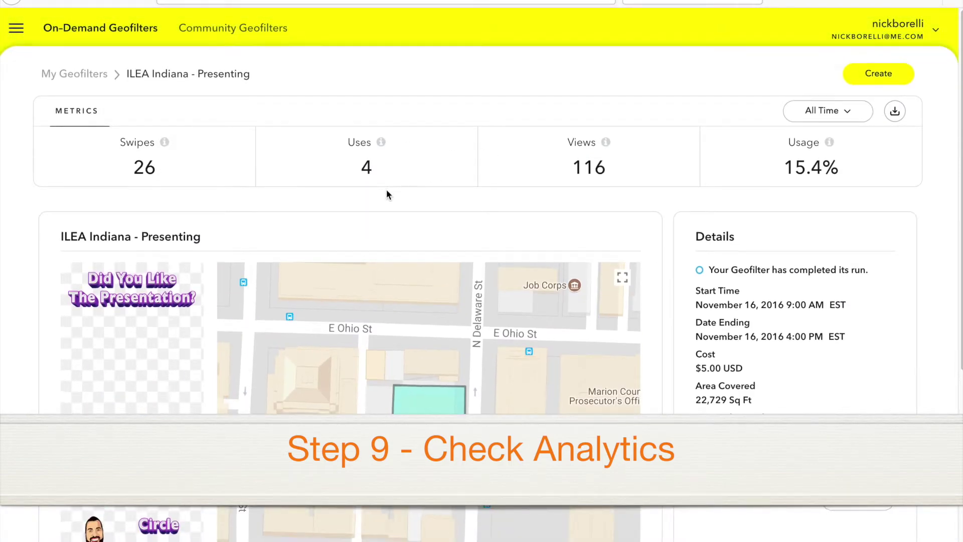
scroll(387, 191, down, 2)
scroll(291, 173, up, 1)
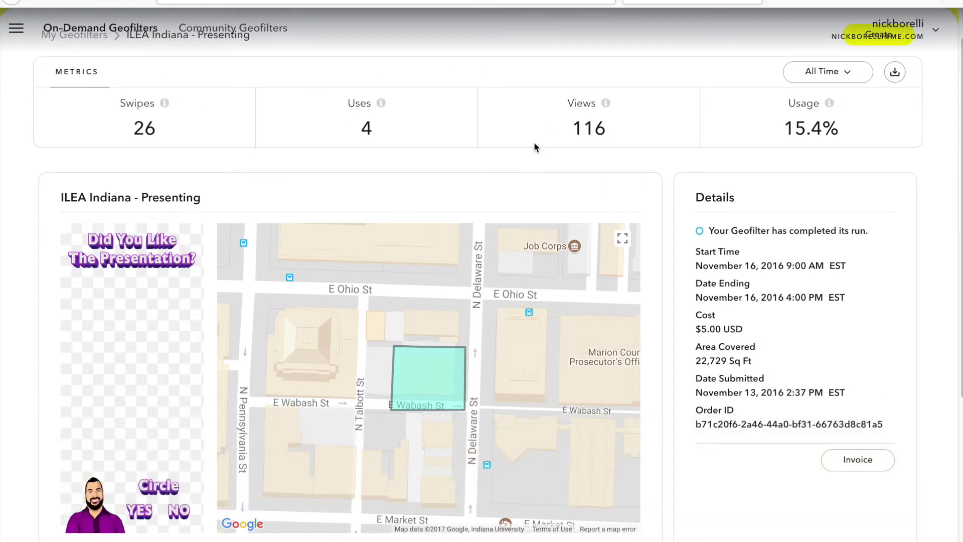
scroll(414, 207, down, 4)
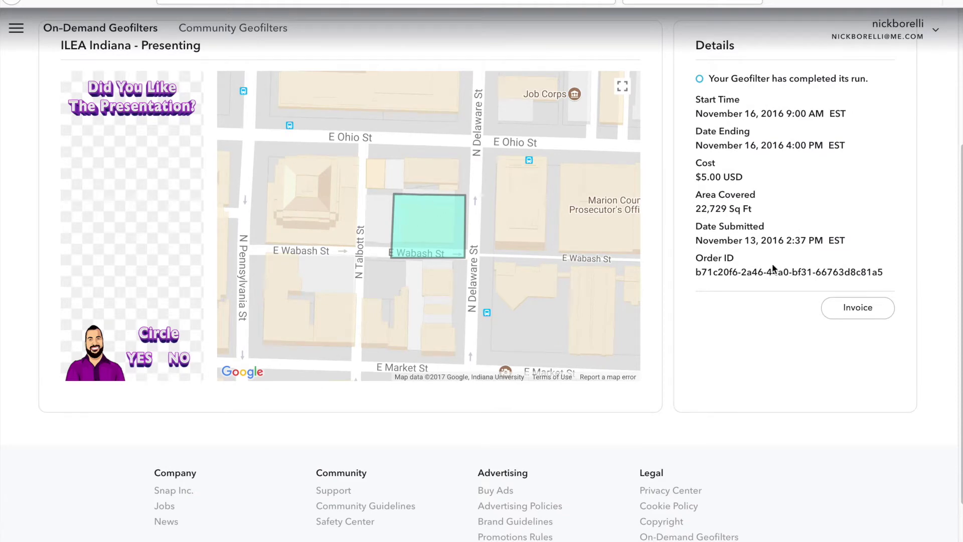
scroll(759, 257, up, 1)
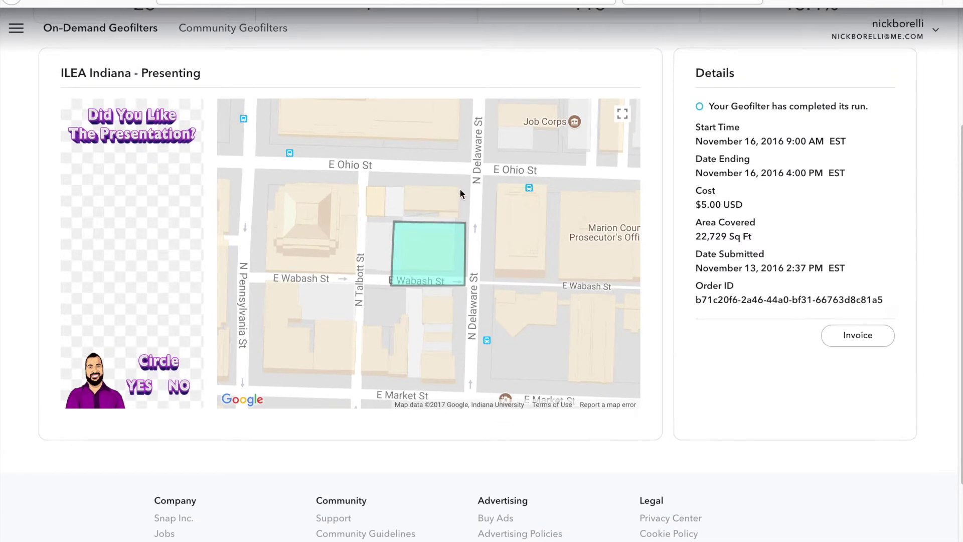
scroll(445, 208, up, 2)
scroll(380, 56, down, 4)
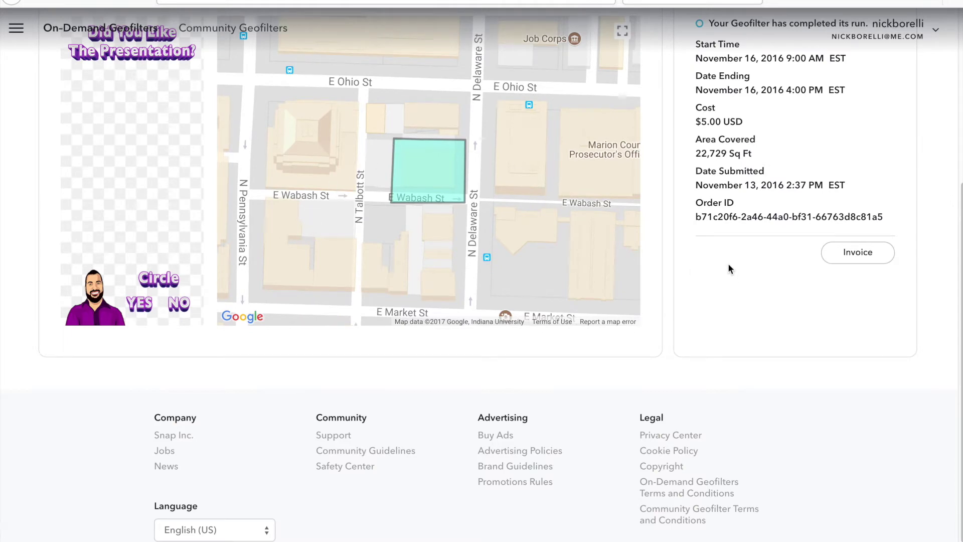
scroll(733, 256, up, 5)
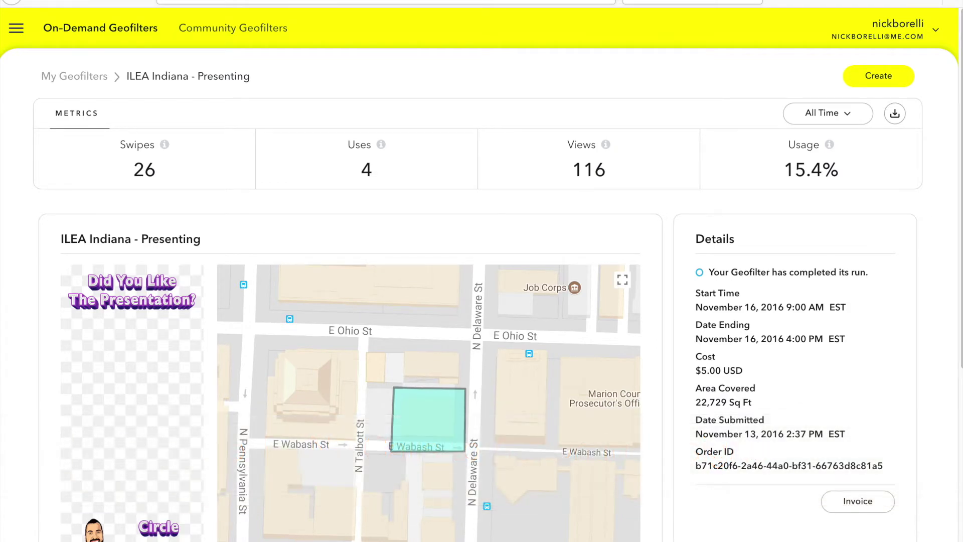
scroll(740, 145, down, 5)
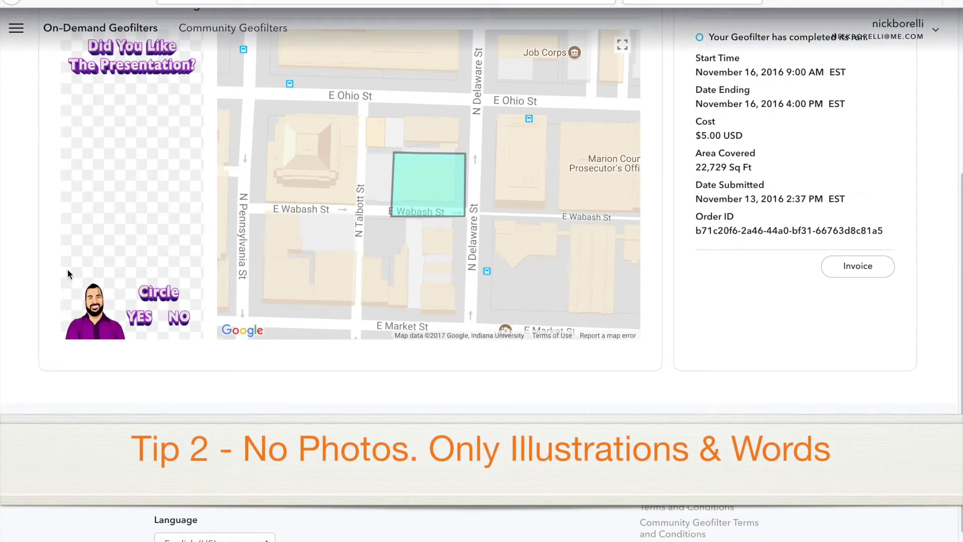